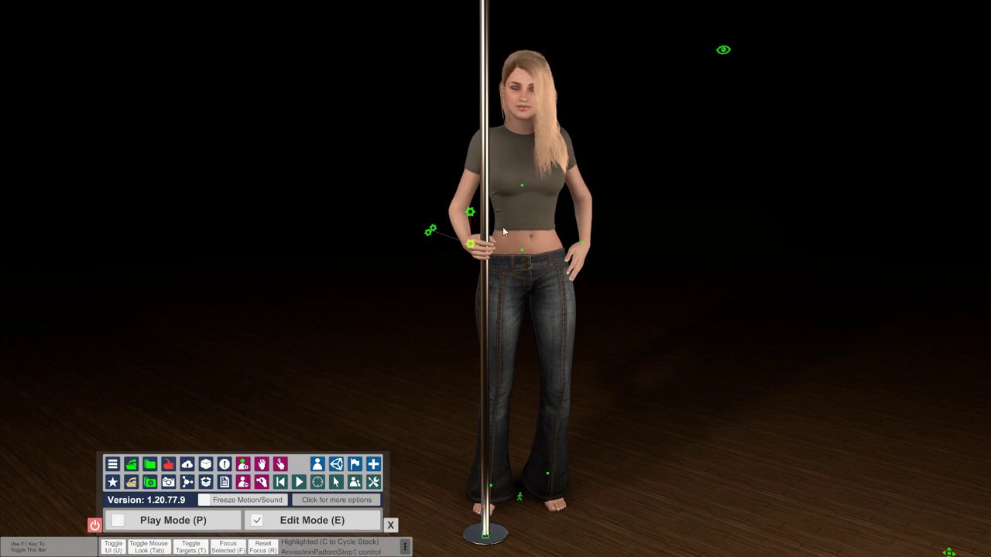
Step: Show the hand's AnimationPattern playback settings and play it, looping at speed 1.000
click(431, 231)
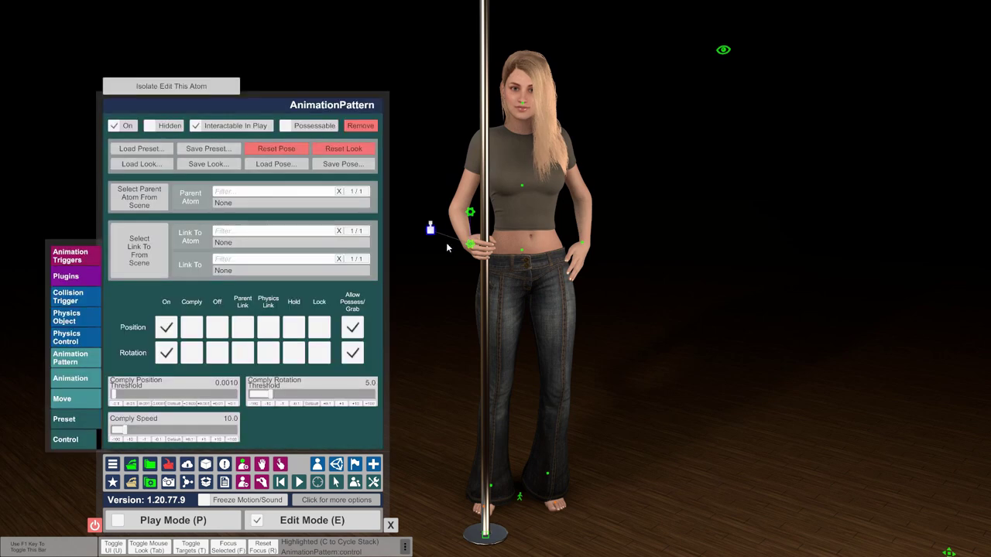
click(71, 358)
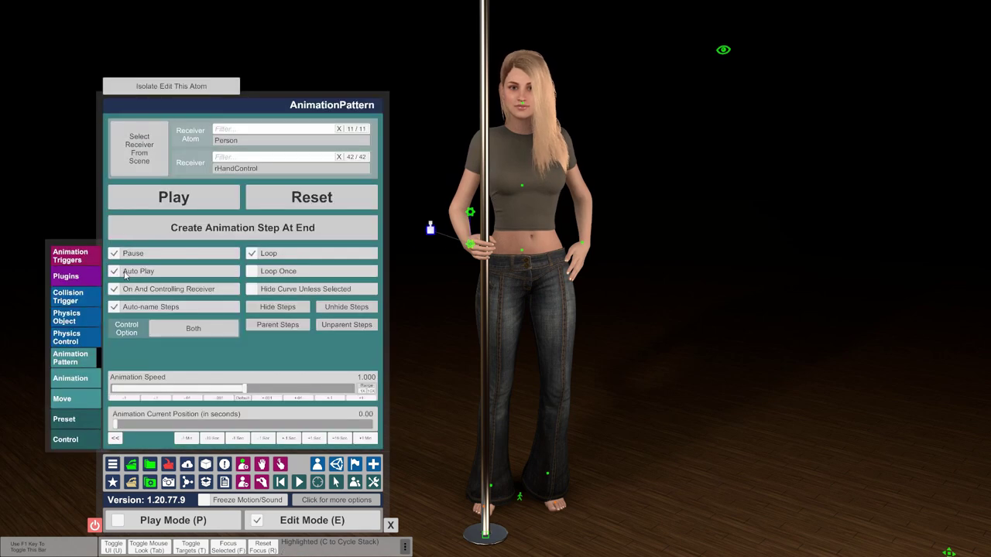
click(174, 196)
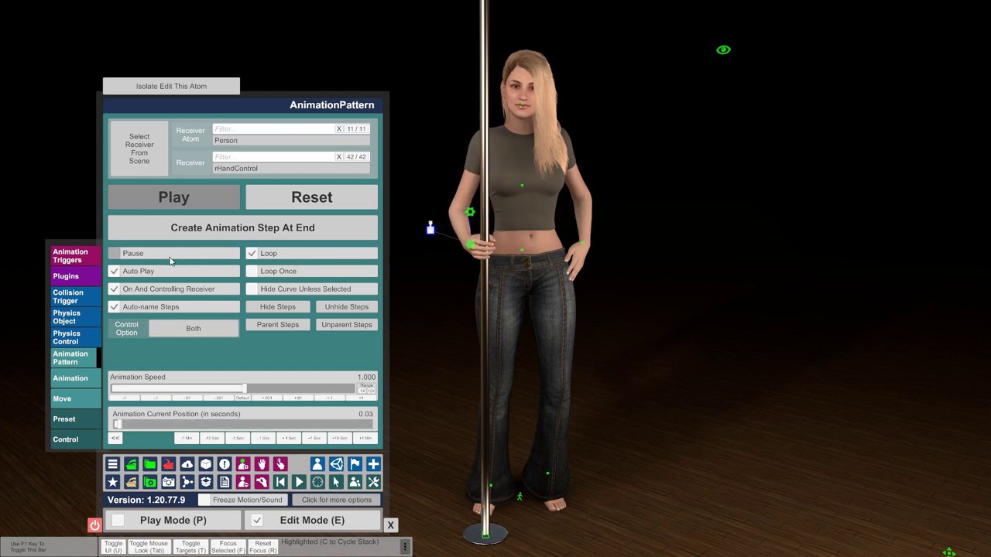
Step: Pause the hand pattern with looping off, and scrub its current position back to 0.00
click(116, 254)
click(275, 254)
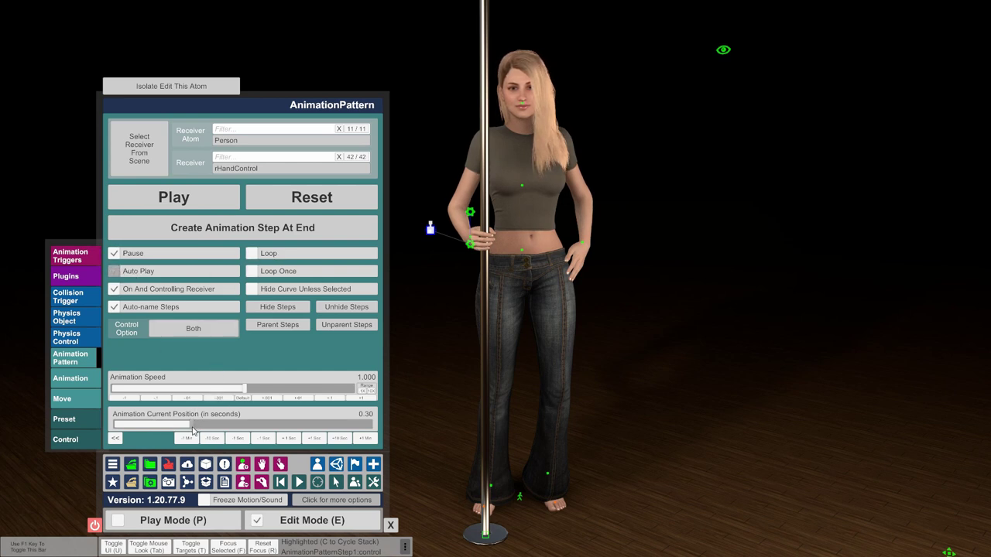
drag(176, 427, 112, 423)
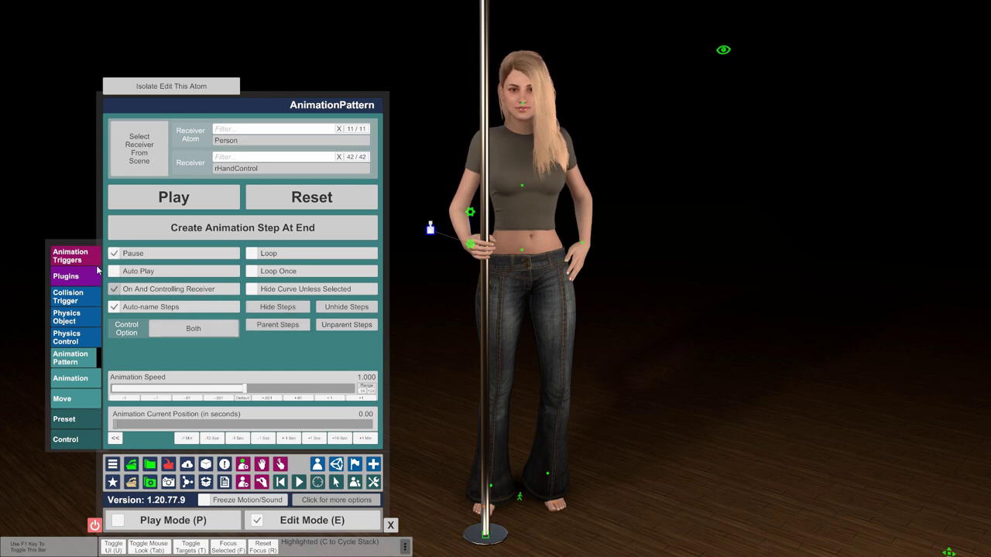
Step: Load MacGruber_ValueUpDown.cslist from MacGruber.LogicBricks.9 onto the AnimationPattern and open its custom UI
click(70, 276)
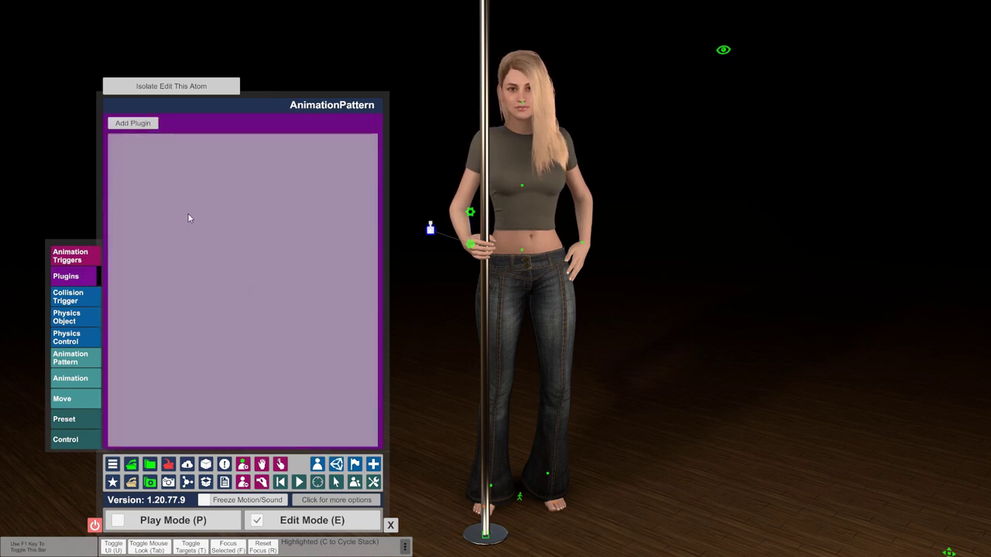
click(143, 126)
click(153, 147)
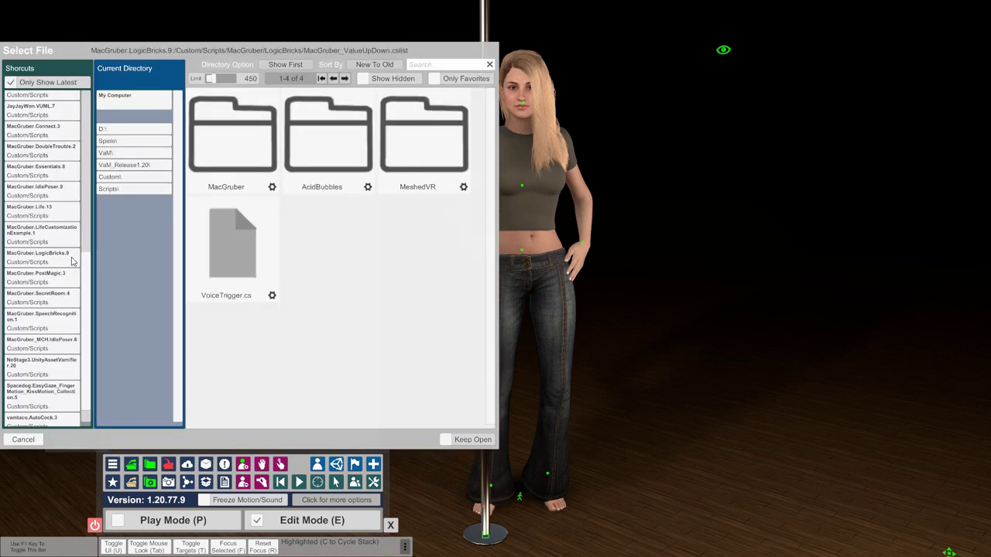
click(43, 257)
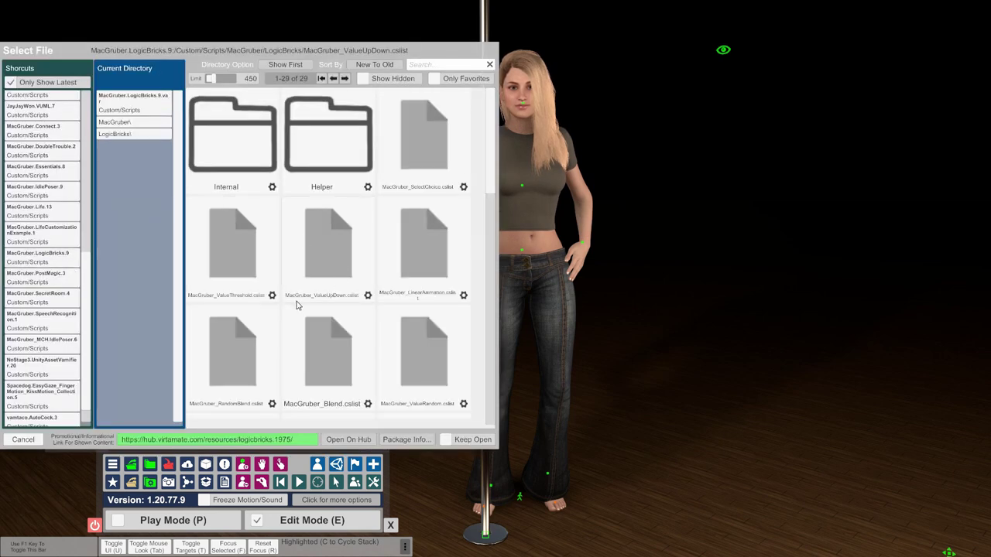
click(326, 251)
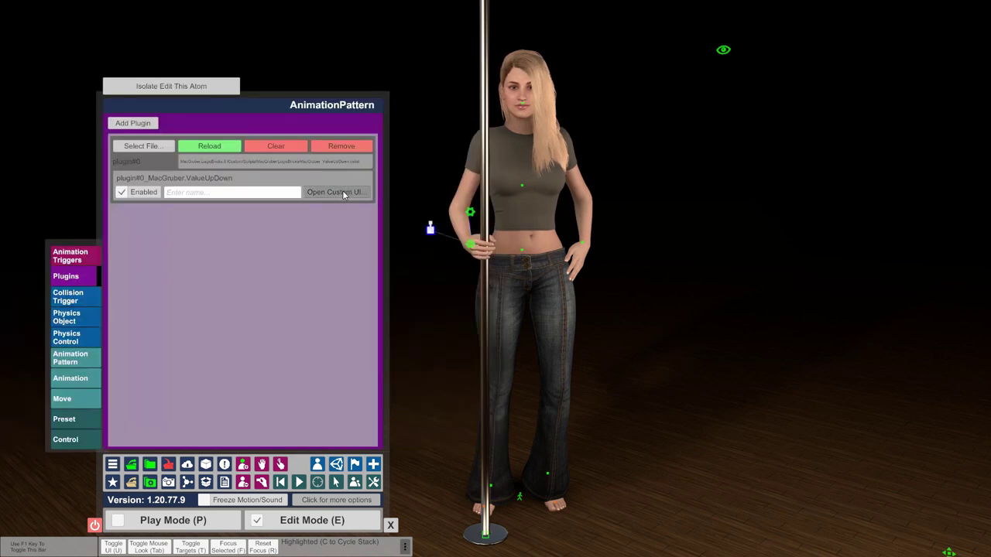
click(328, 193)
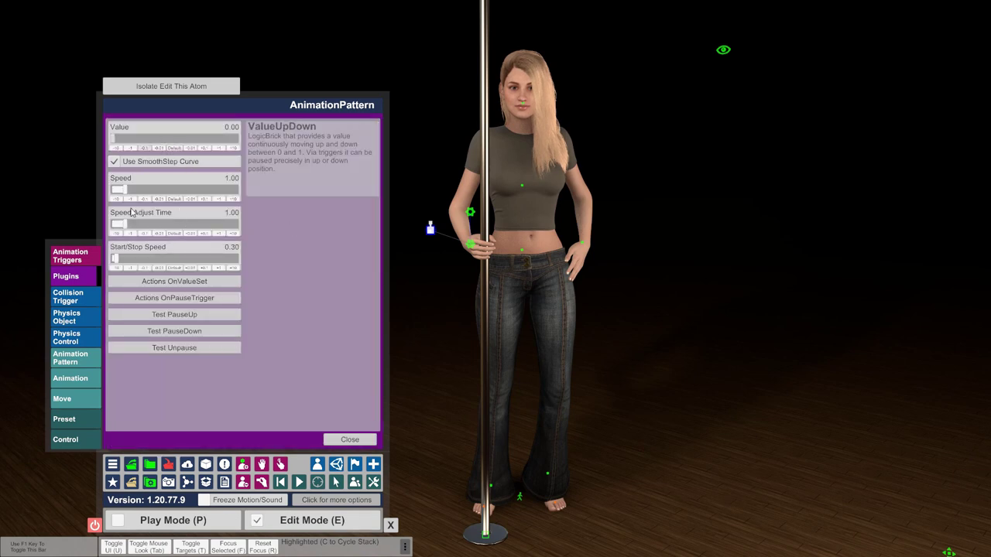
Step: Add an OnValueSet transition action driving AnimationPattern's currentTime from 0 to end value 1
click(192, 285)
click(186, 168)
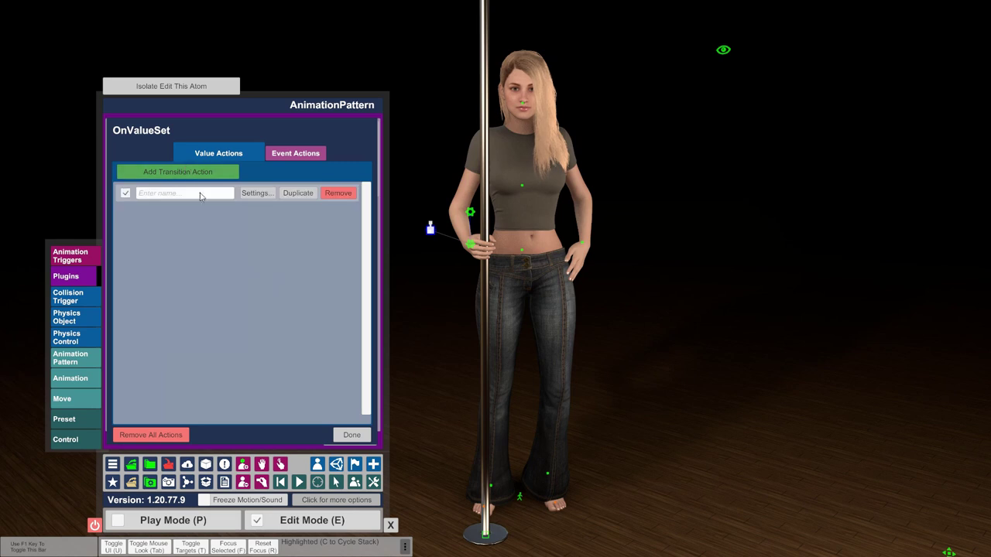
click(262, 196)
click(213, 163)
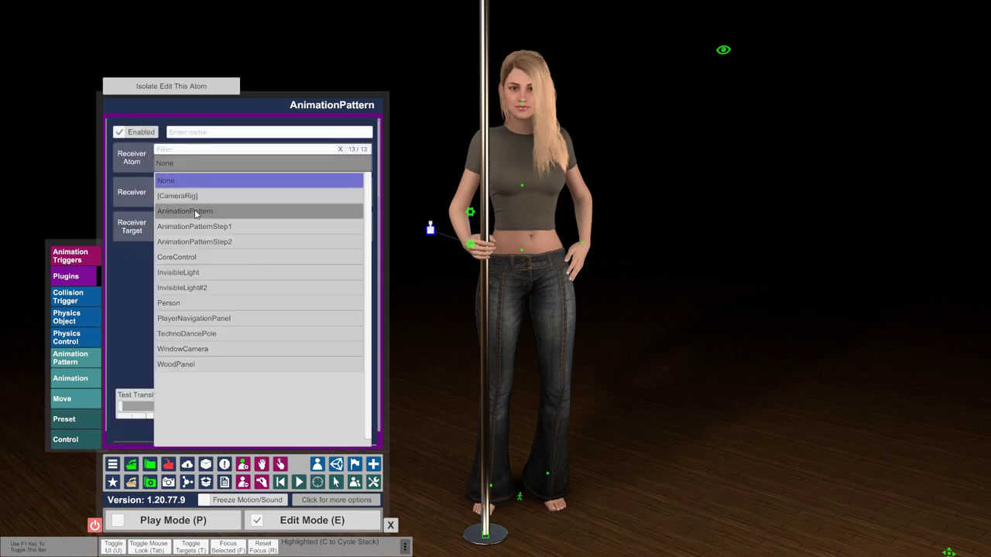
click(205, 212)
click(226, 200)
click(195, 257)
click(216, 229)
click(186, 280)
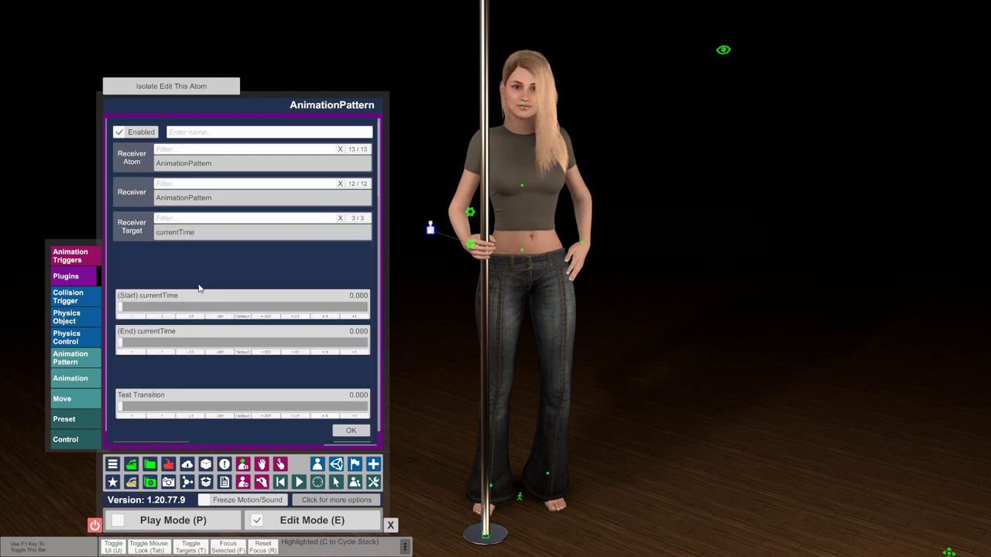
click(356, 352)
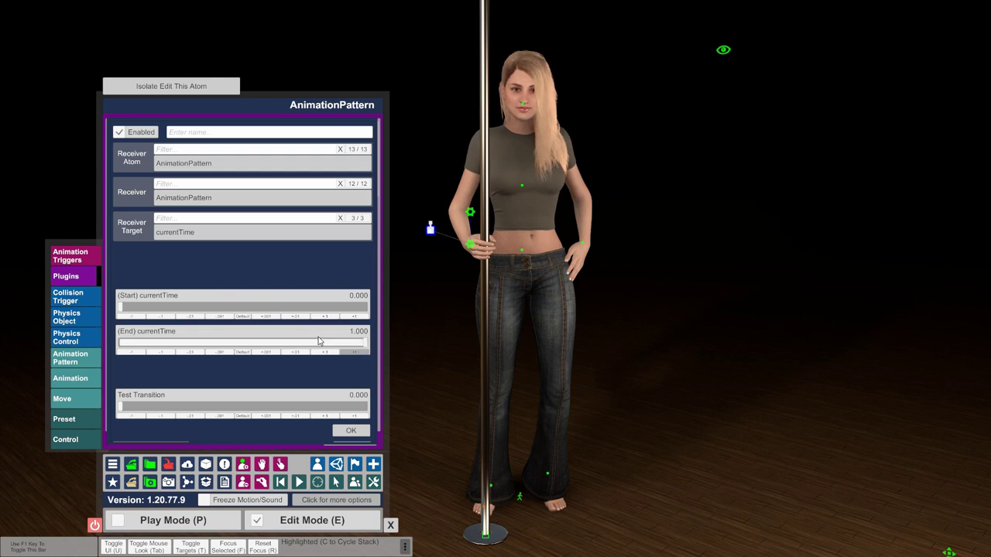
click(352, 432)
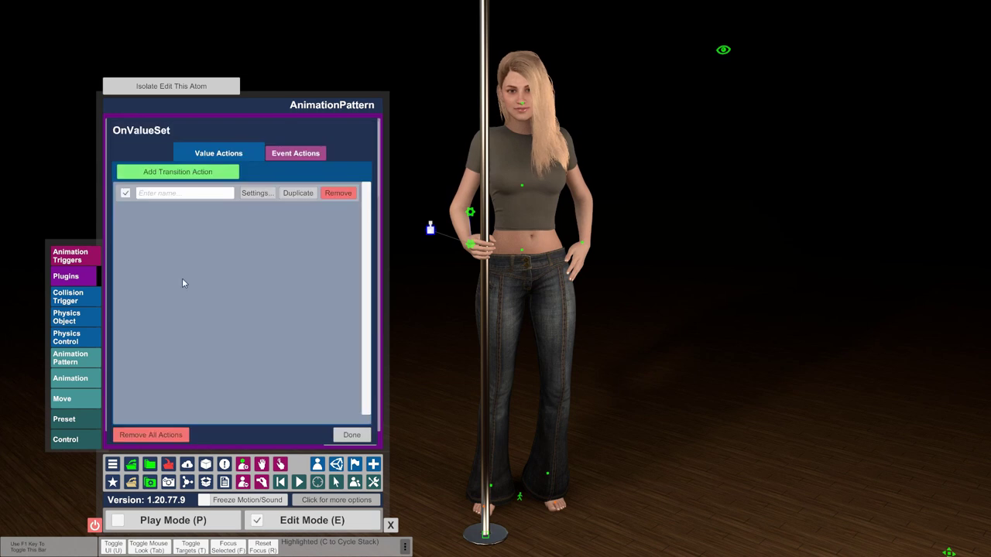
Step: Return to the ValueUpDown settings and switch off Use SmoothStep Curve
click(349, 432)
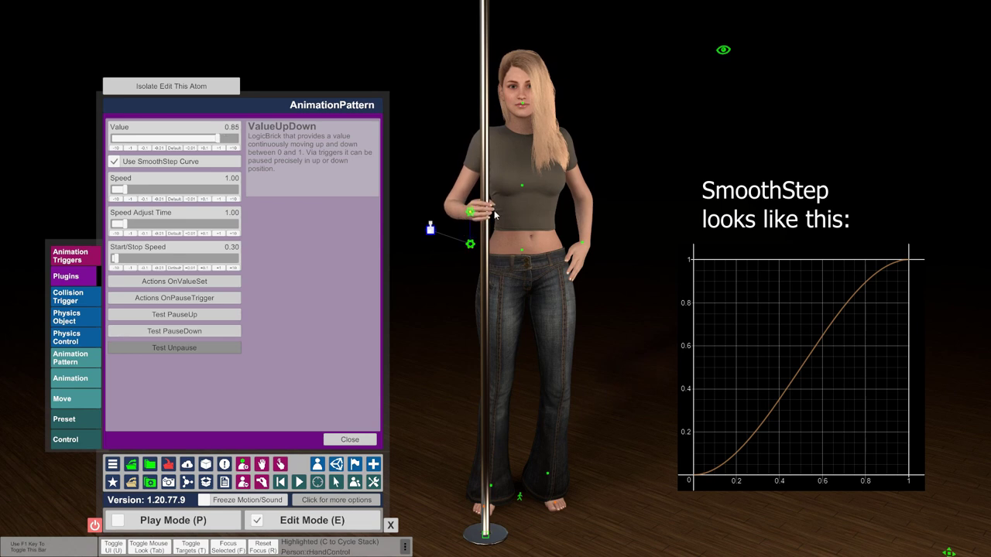
click(161, 162)
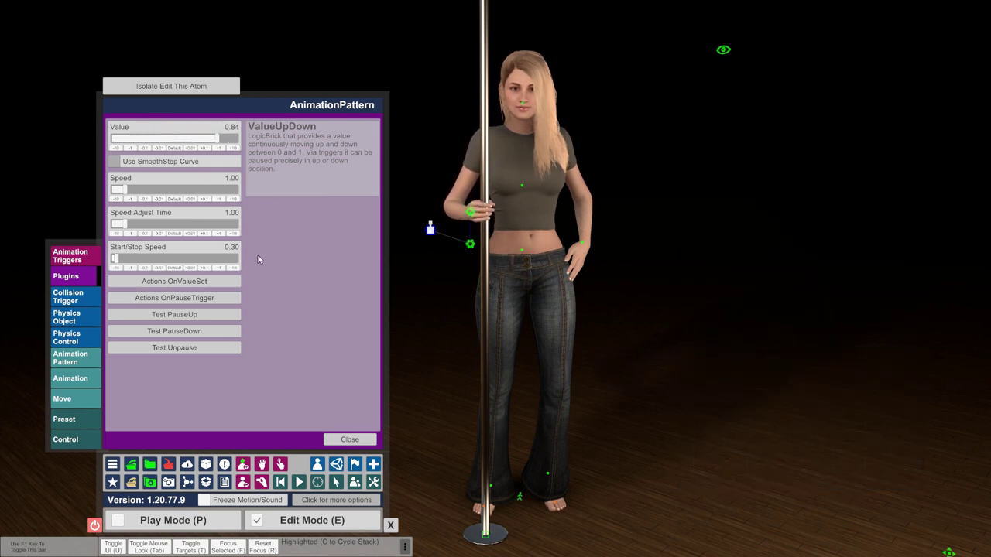
Step: Alternate Test PauseUp and Test Unpause three times, then raise Speed Adjust Time to 2.00
click(194, 315)
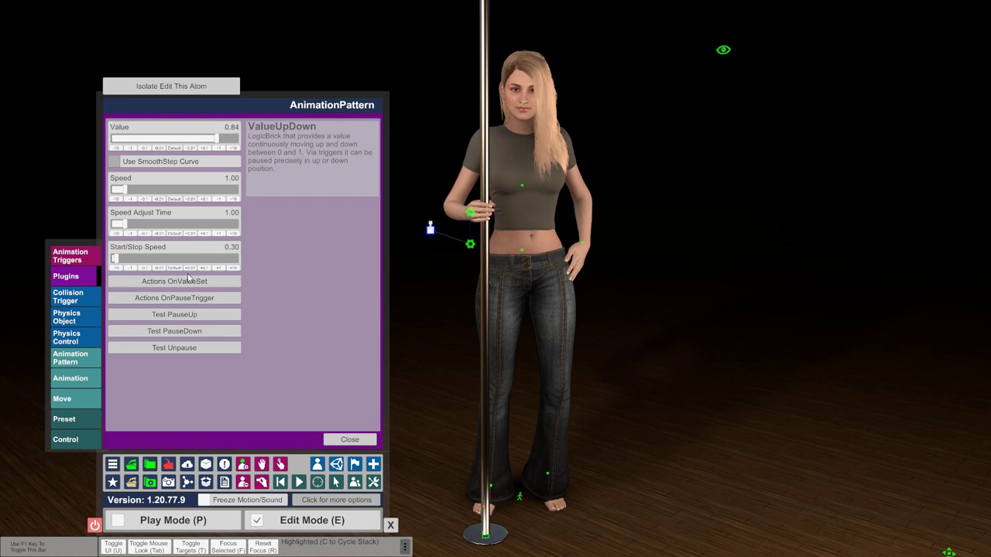
click(185, 327)
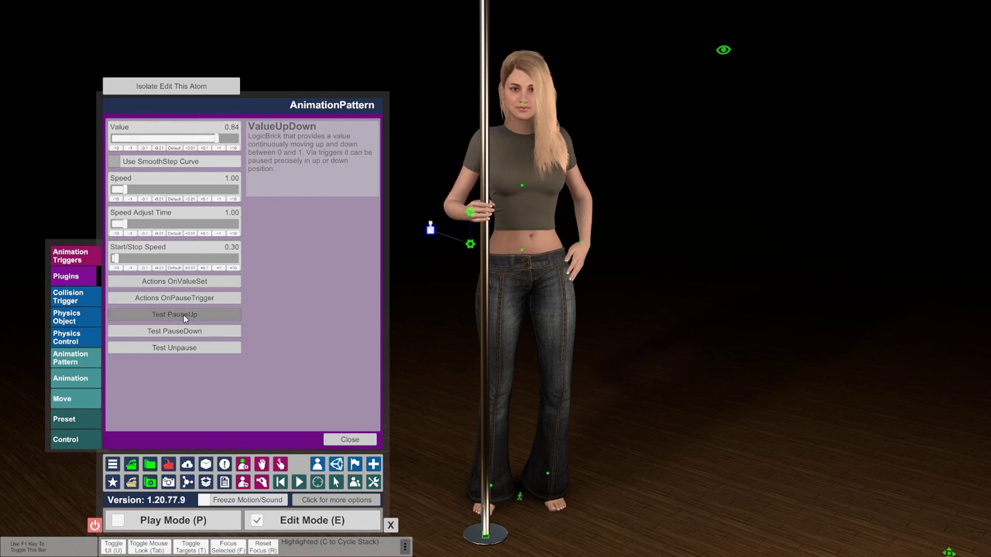
click(187, 314)
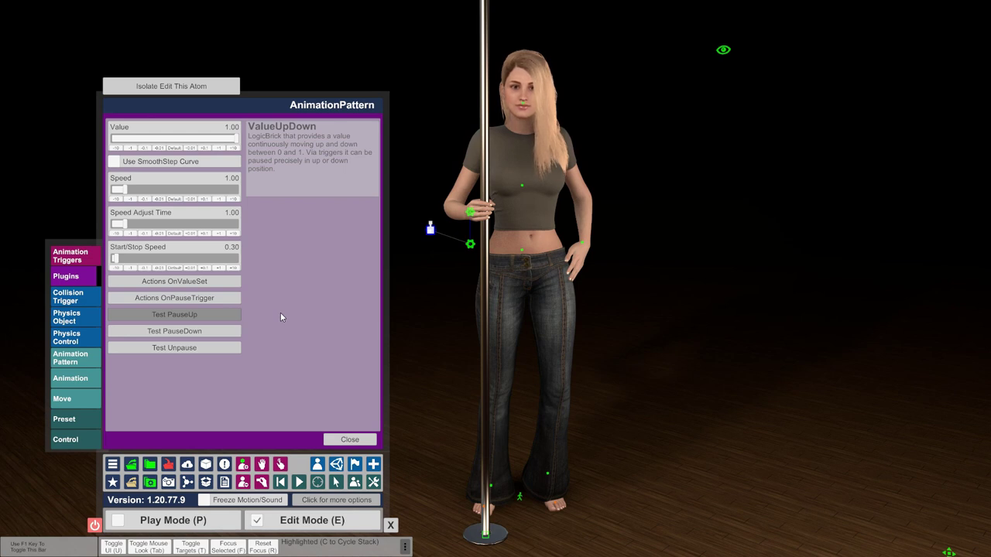
click(183, 348)
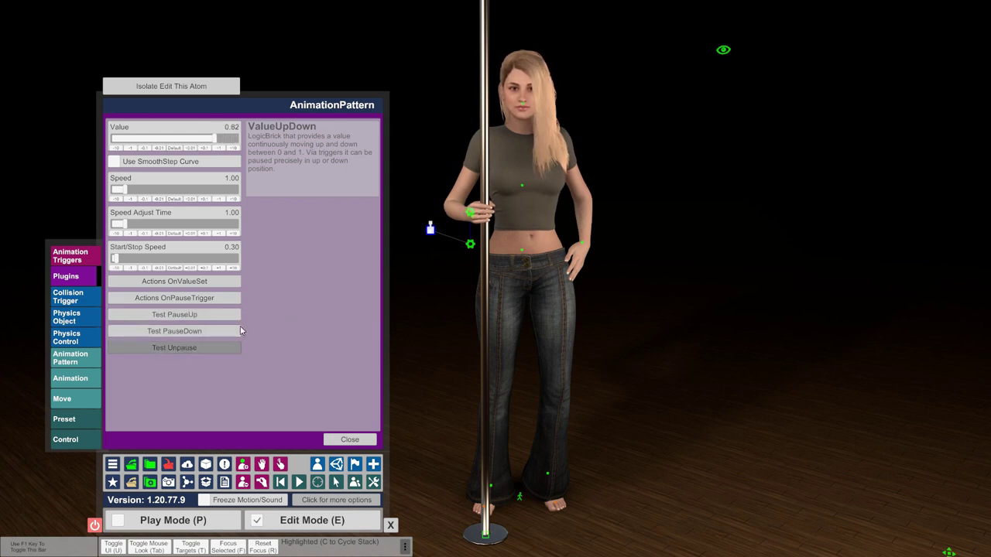
click(189, 314)
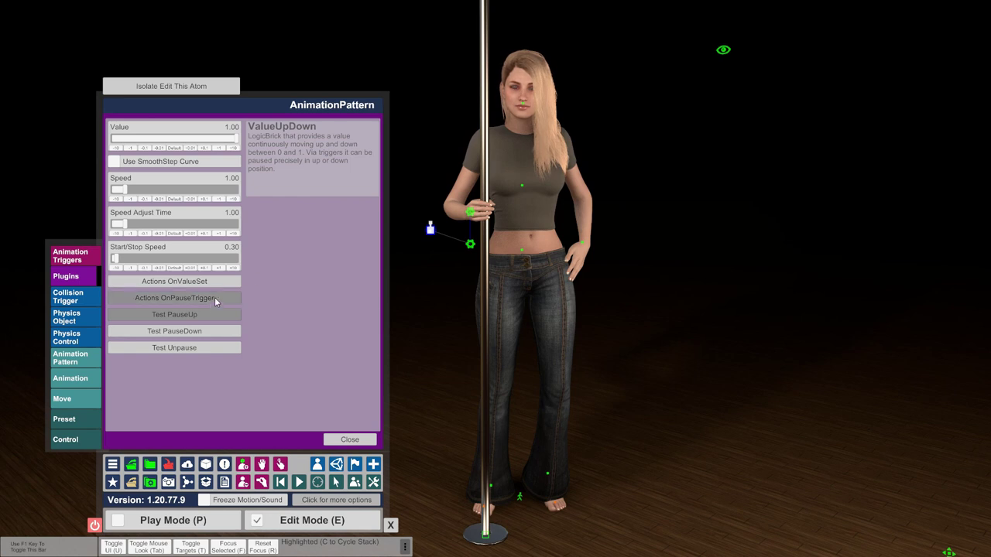
click(174, 347)
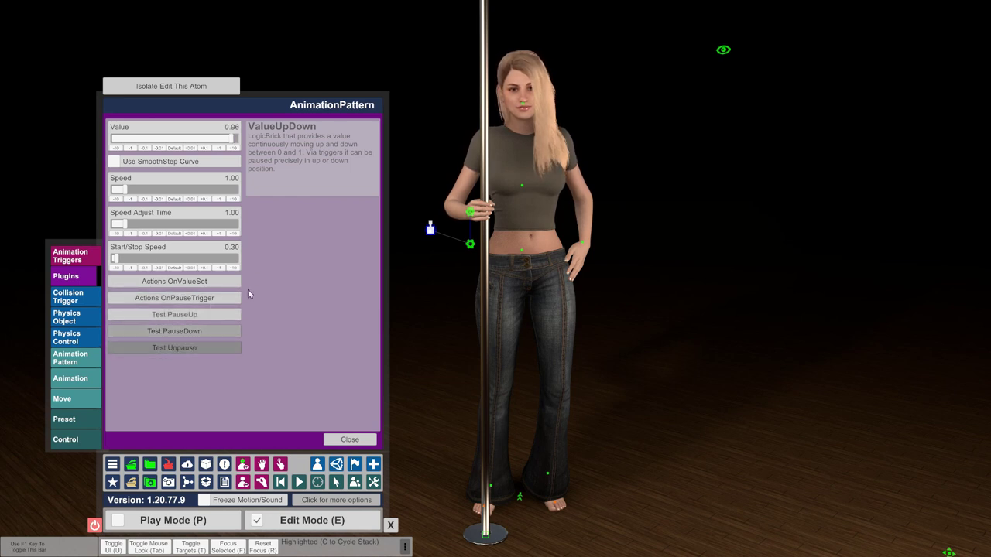
click(220, 233)
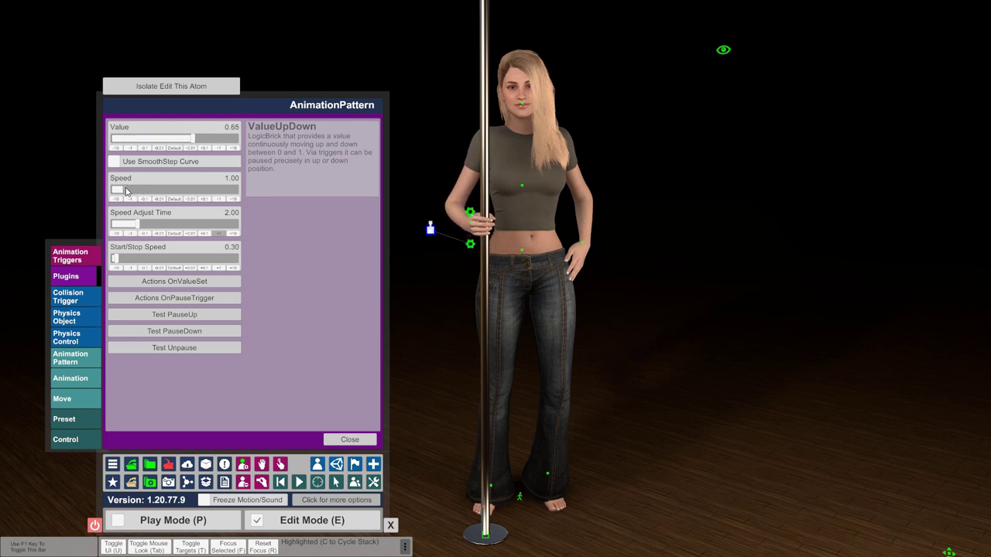
Step: Raise the ValueUpDown Speed to 5.00, then lower it back to 0.83
drag(136, 191, 173, 191)
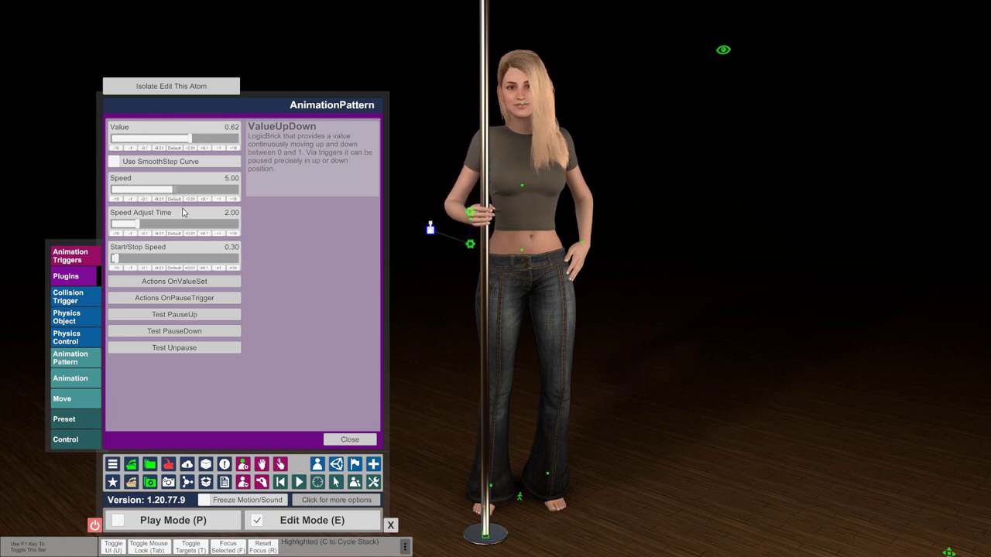
drag(174, 191, 123, 189)
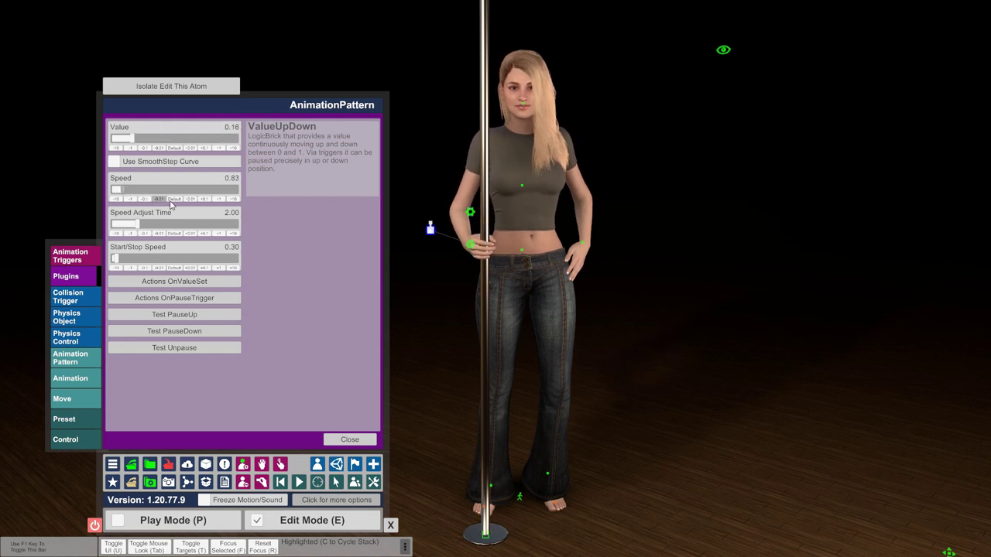